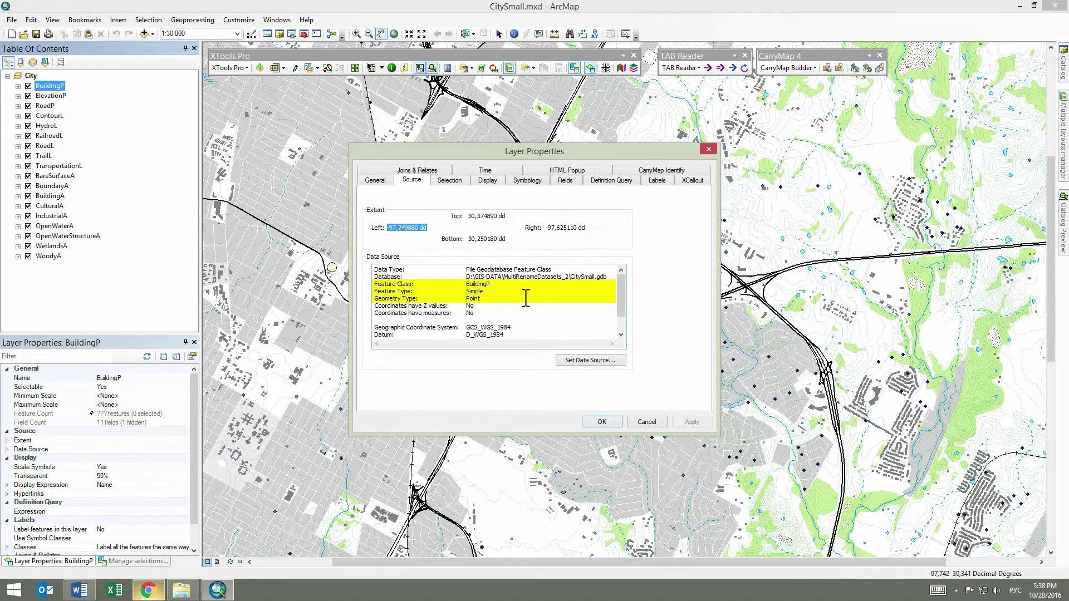
Close the BuildingP layer properties unchanged and bring up the XTools Pro tool list
click(647, 422)
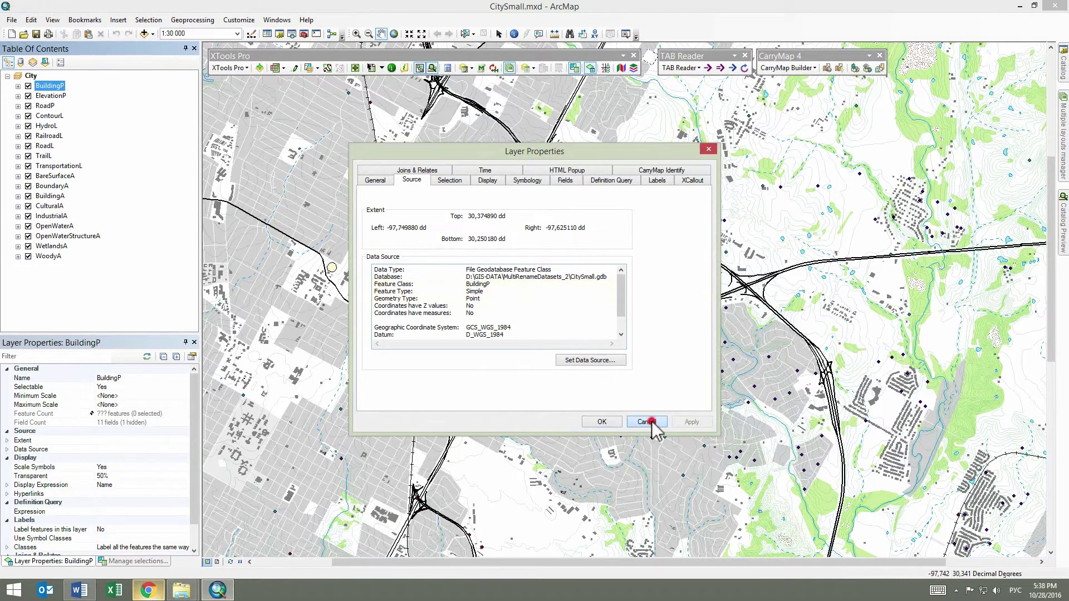
click(229, 67)
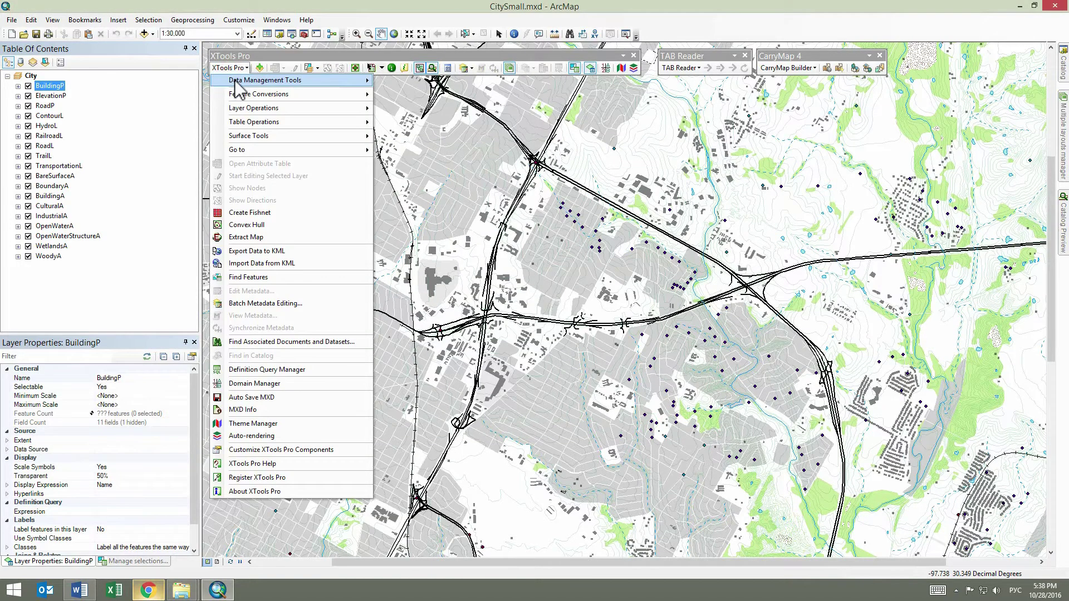
Launch MultiRename Datasets from XTools Pro's Data Management Tools
mouse_move(241, 83)
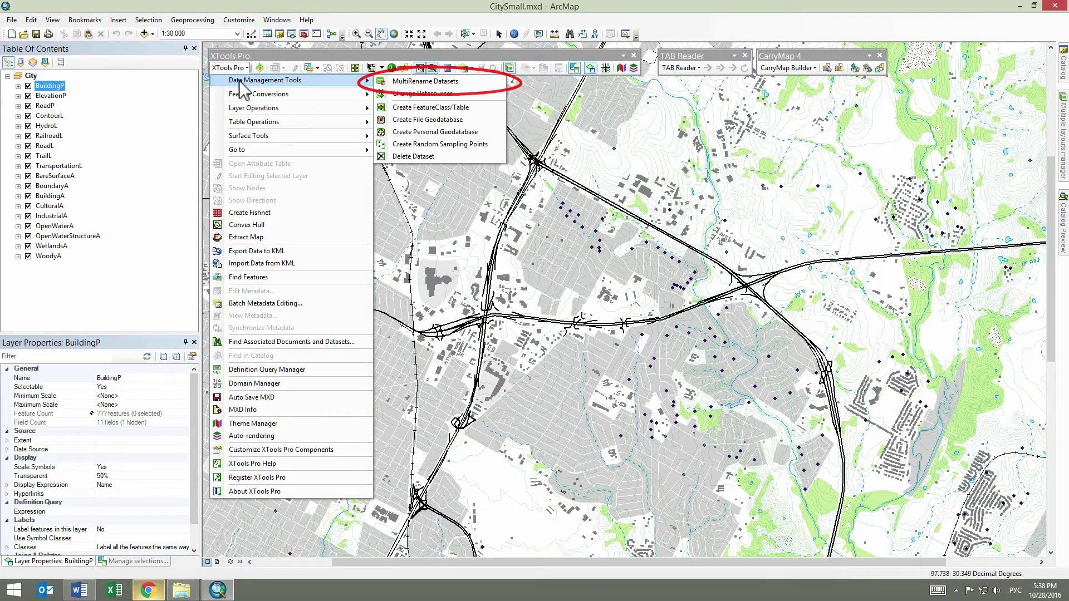
click(423, 80)
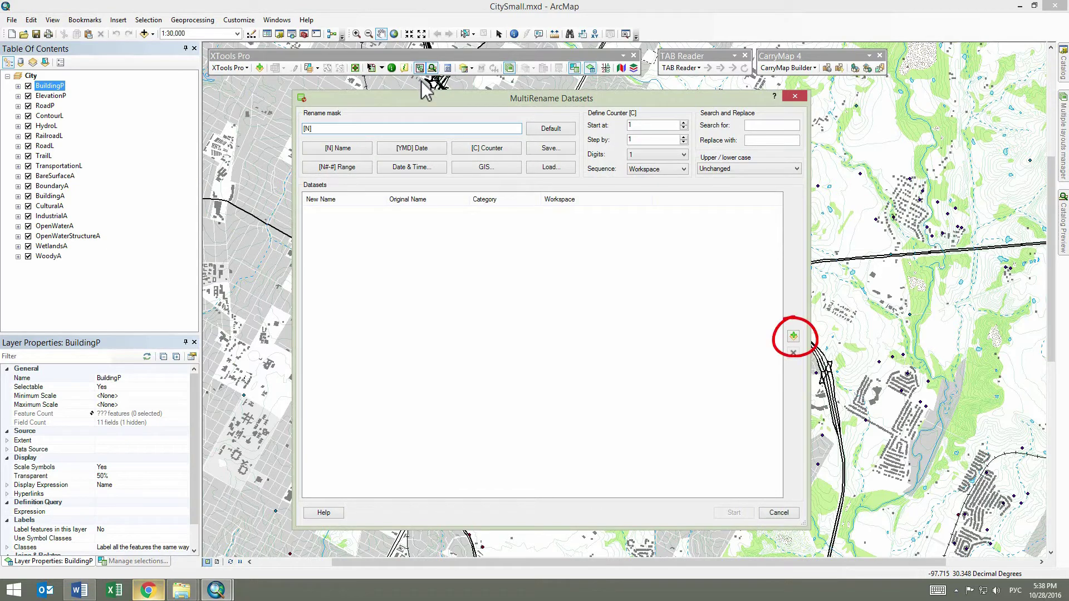
Add all 18 CitySmall.gdb feature classes to the rename list
click(793, 336)
drag(362, 332, 747, 262)
click(750, 405)
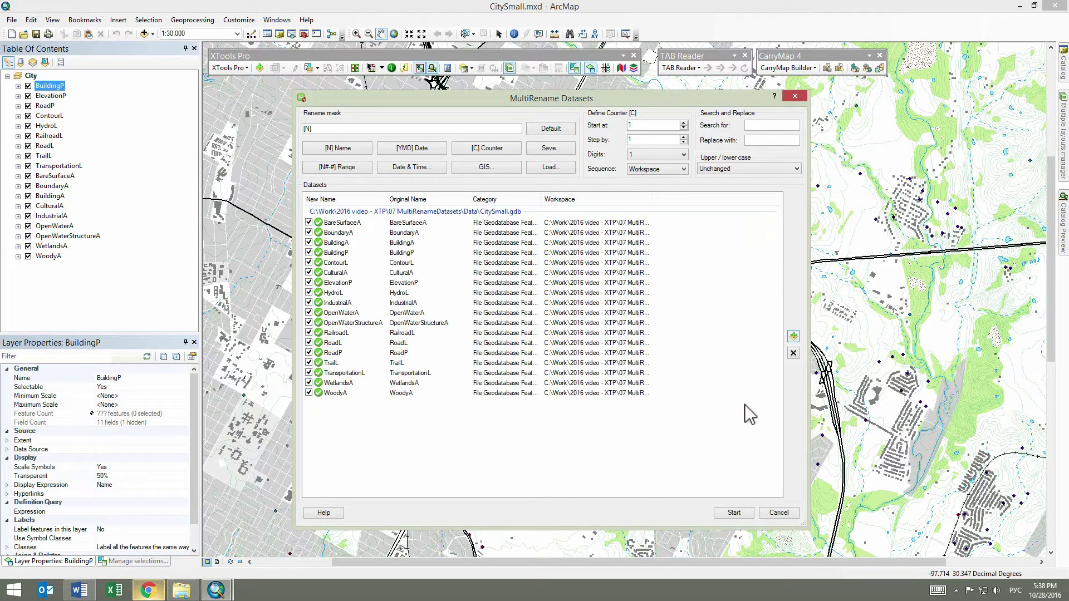
Extend the mask to [N] [creationDT.Y] [GT] and begin saving it to a file
click(378, 128)
click(411, 173)
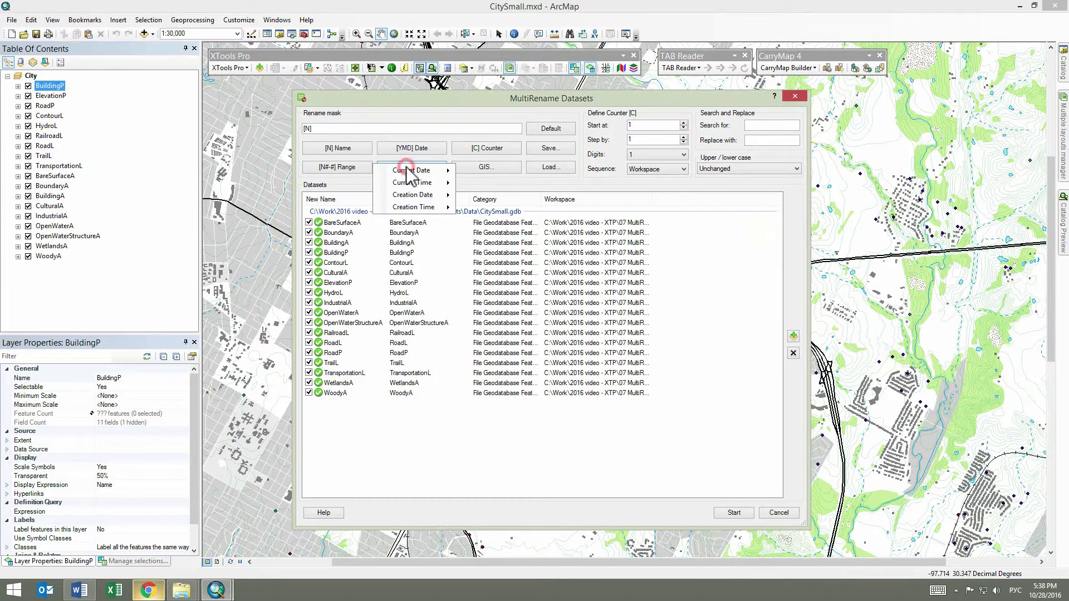
mouse_move(413, 200)
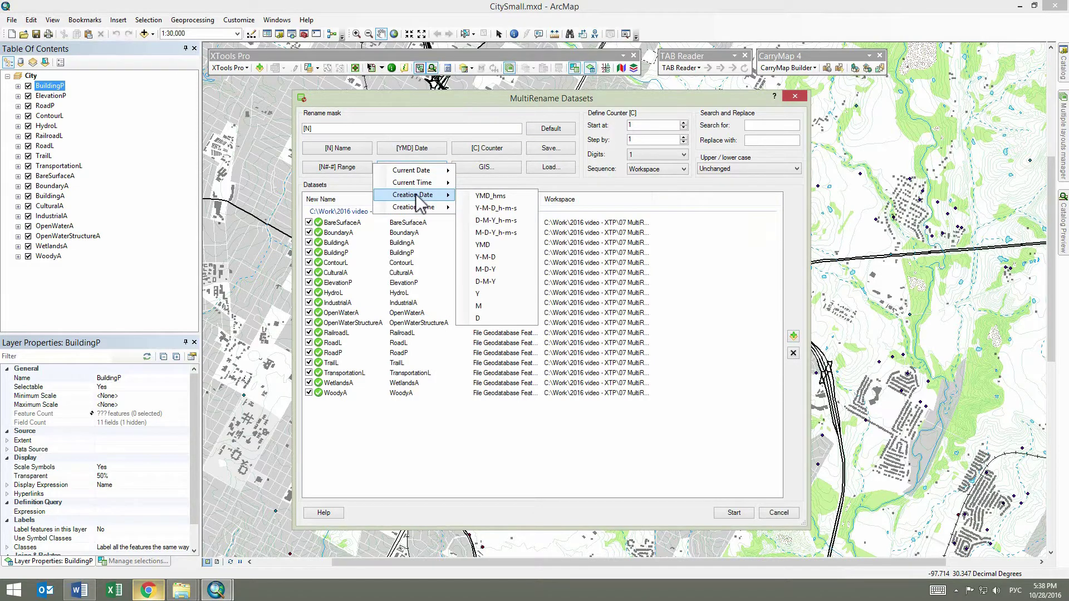
click(487, 294)
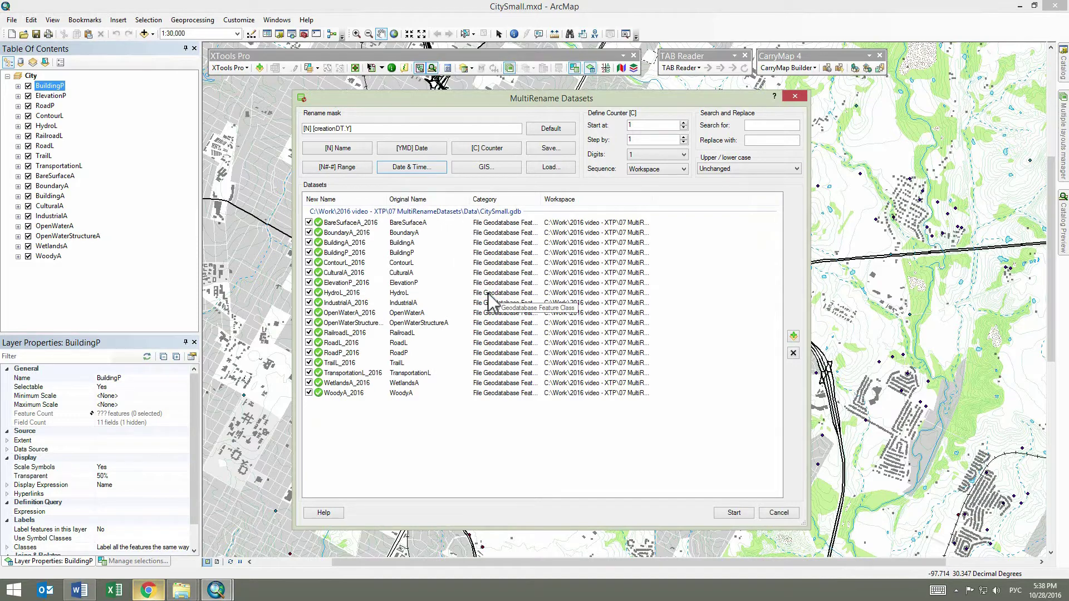
drag(386, 198, 472, 199)
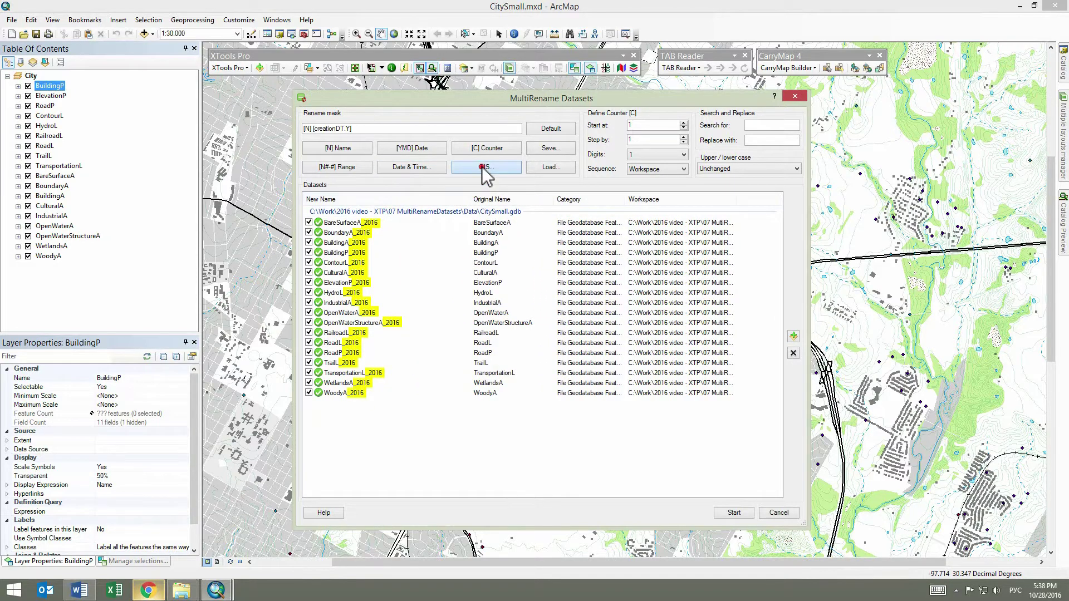
click(486, 167)
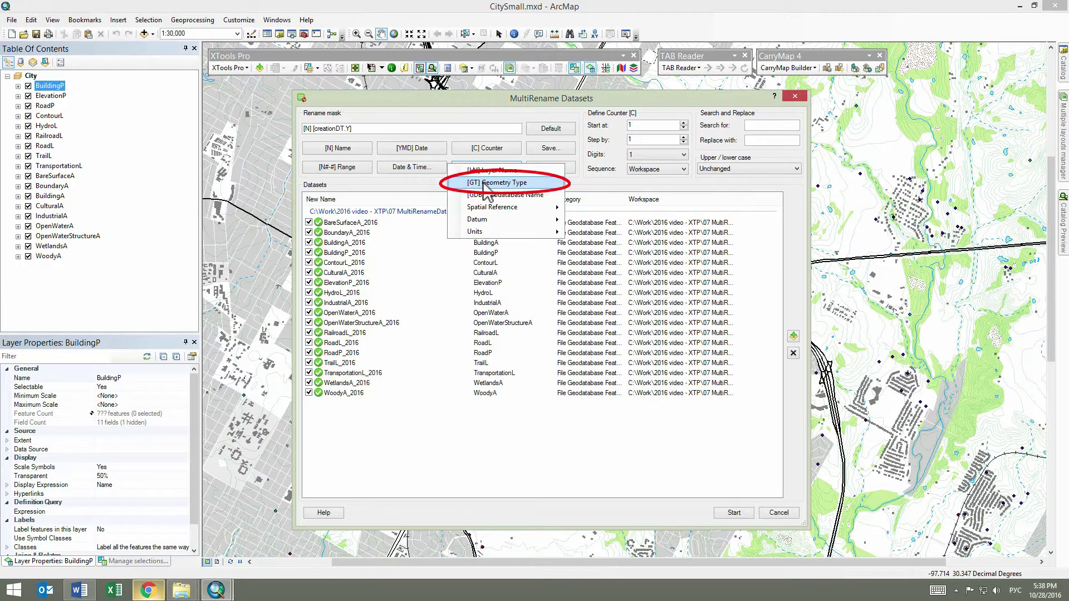
click(485, 184)
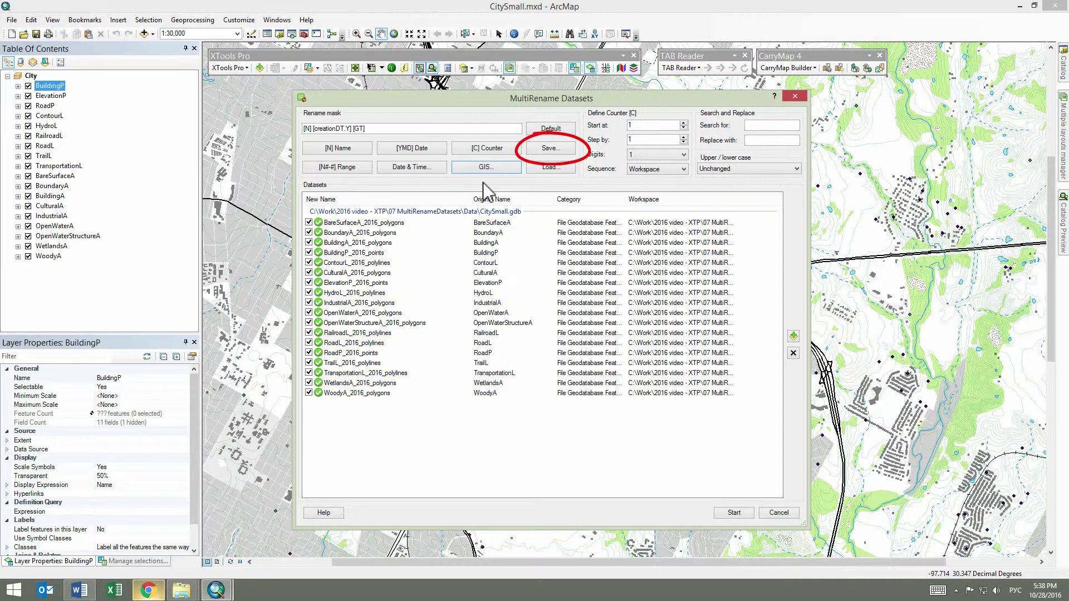
click(549, 148)
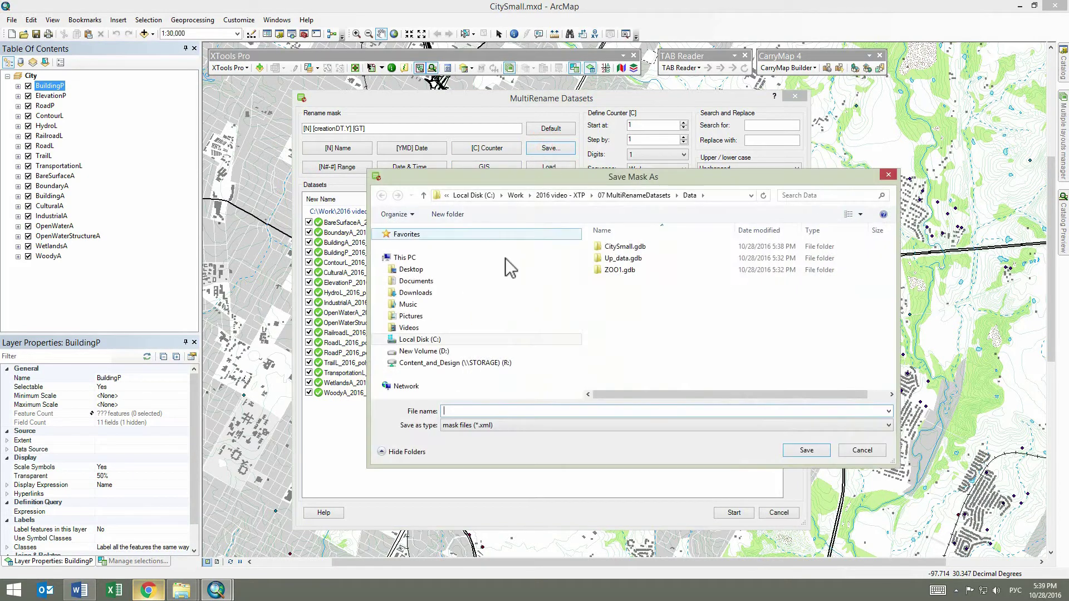
Save the mask as 'mask' and rename all feature classes with year and geometry suffixes
click(490, 410)
text(mask)
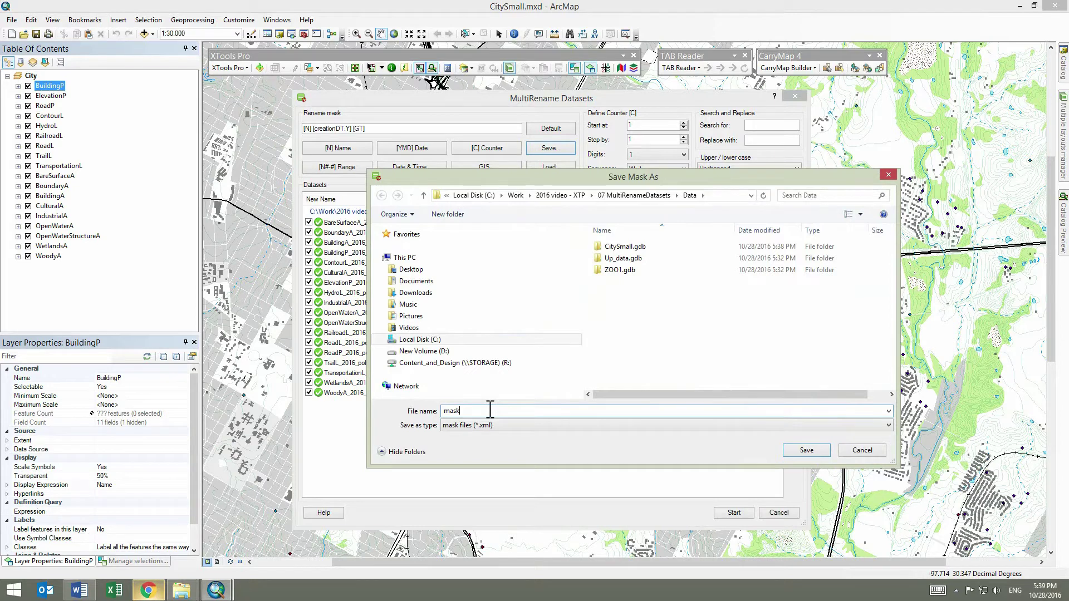
click(806, 450)
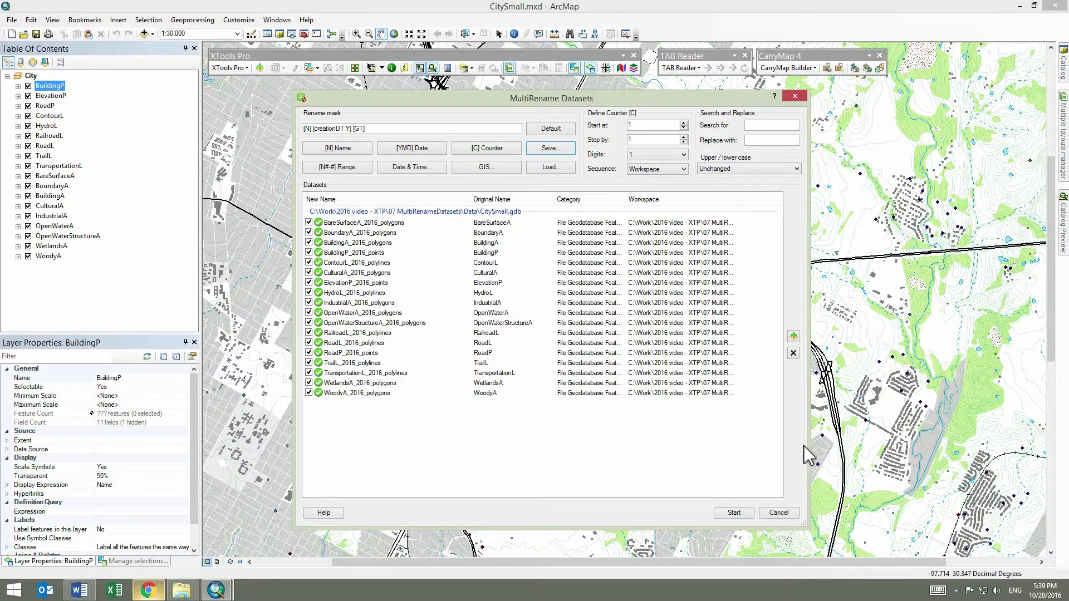
click(733, 513)
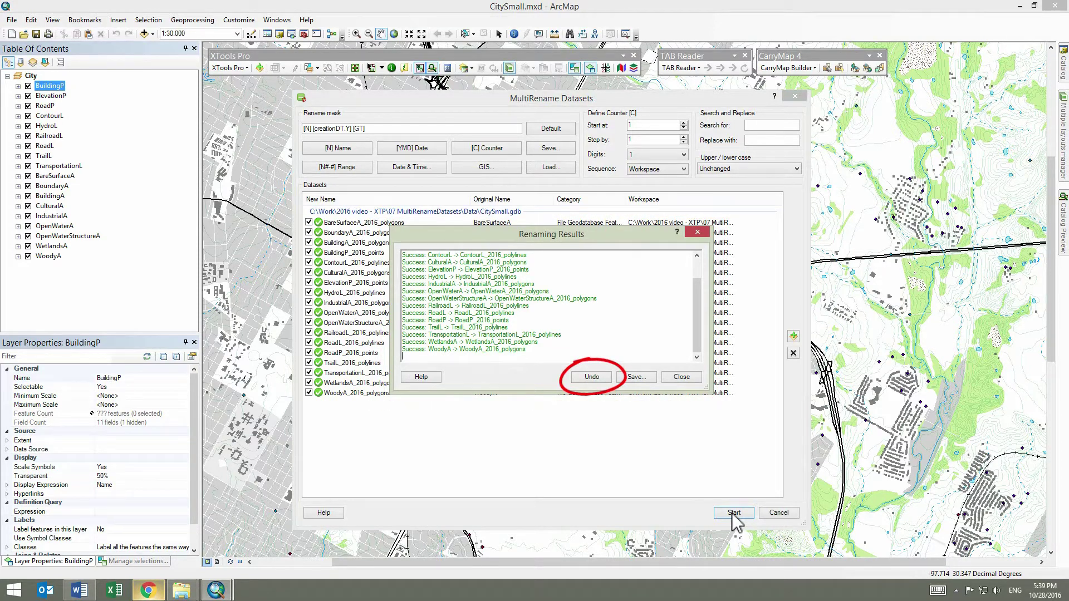
click(681, 377)
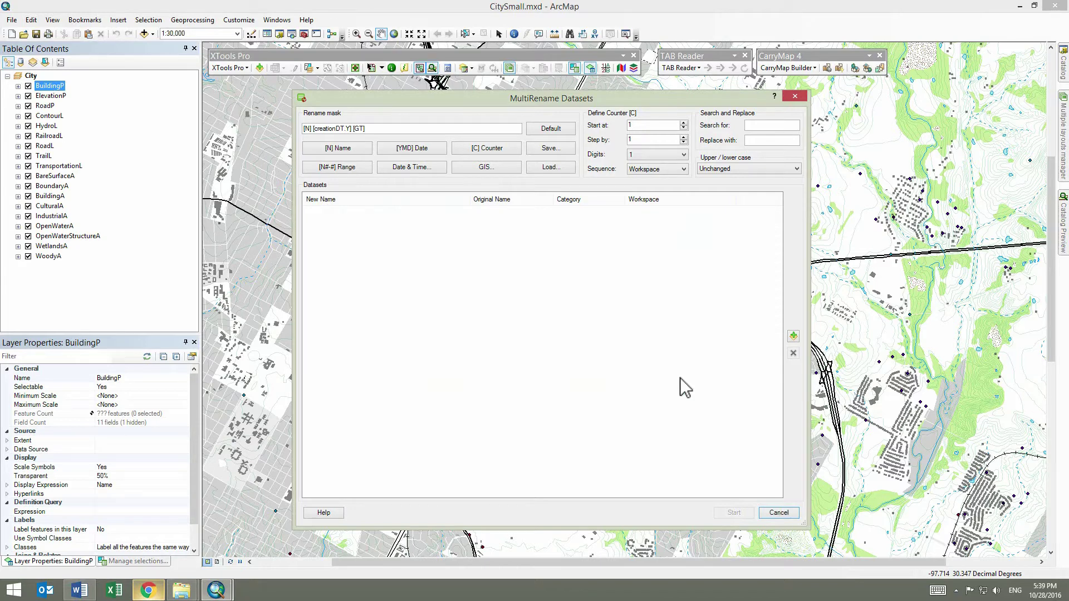
Reset the mask to [N] and load the BuildingP through WoodyA layers into the rename list
click(528, 129)
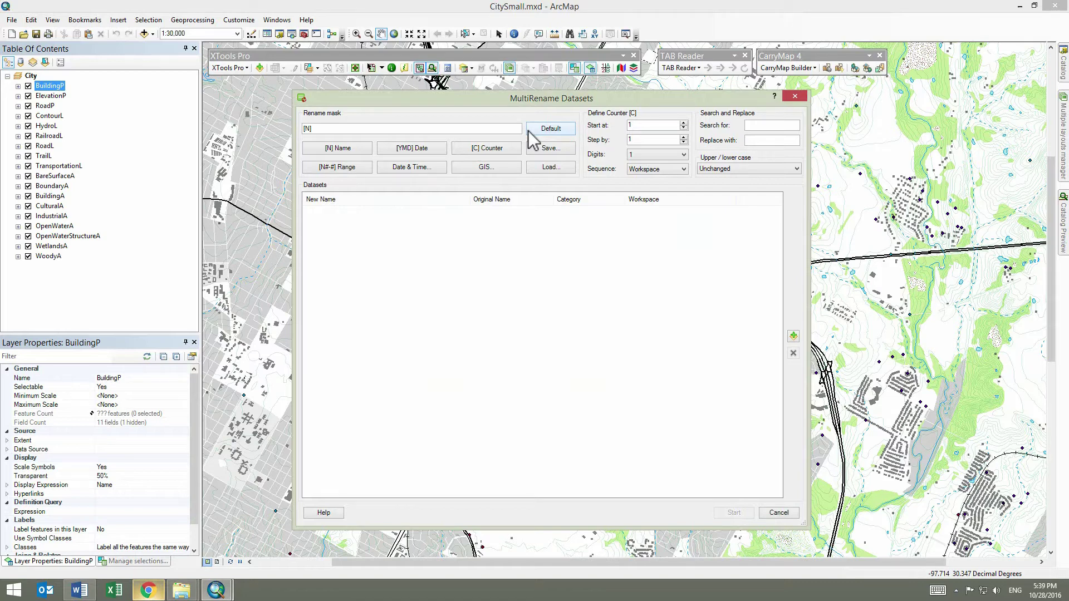
click(48, 256)
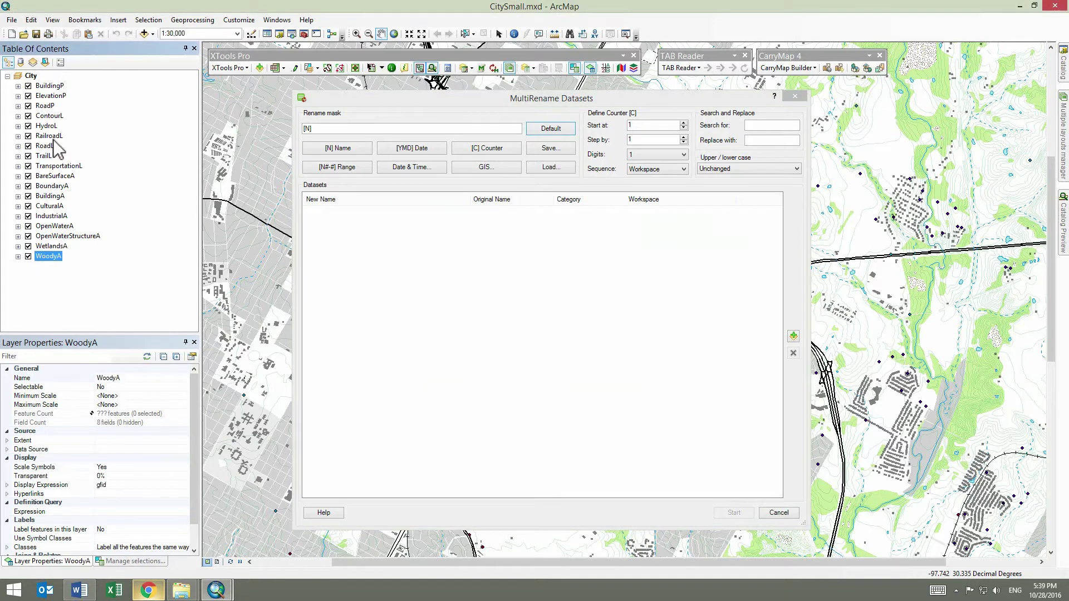
shift+click(44, 86)
drag(46, 89, 405, 269)
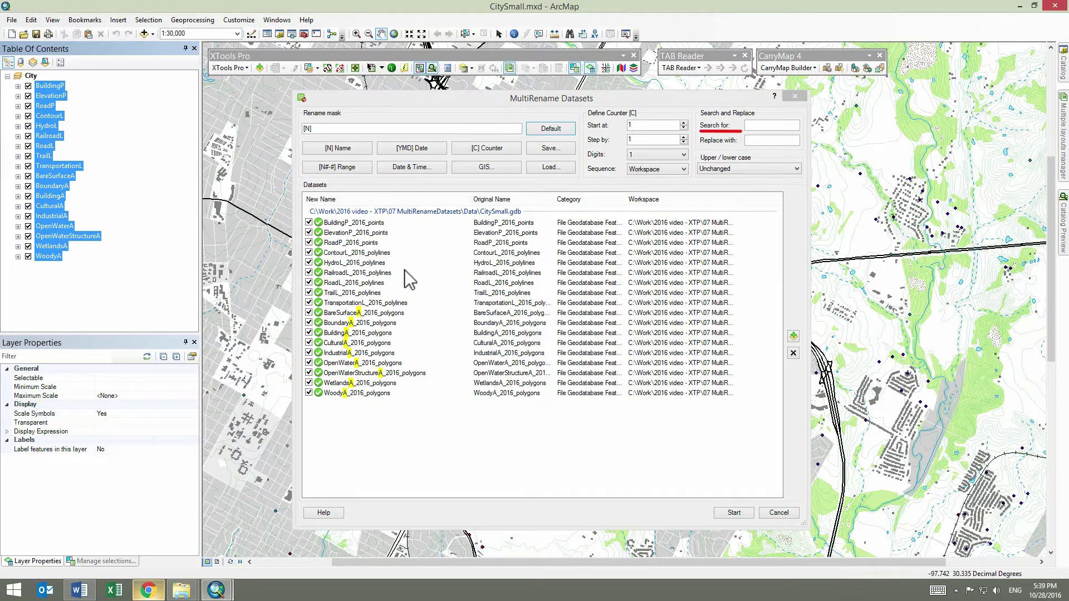
Remove the letter A from the dataset names with an empty replacement
click(761, 124)
text(A)
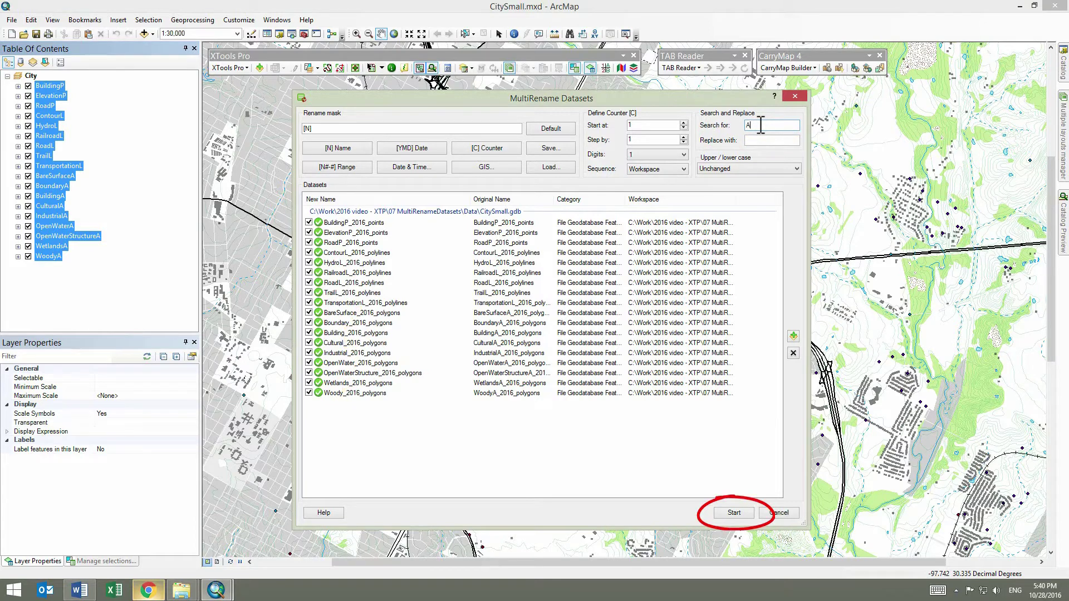
click(733, 513)
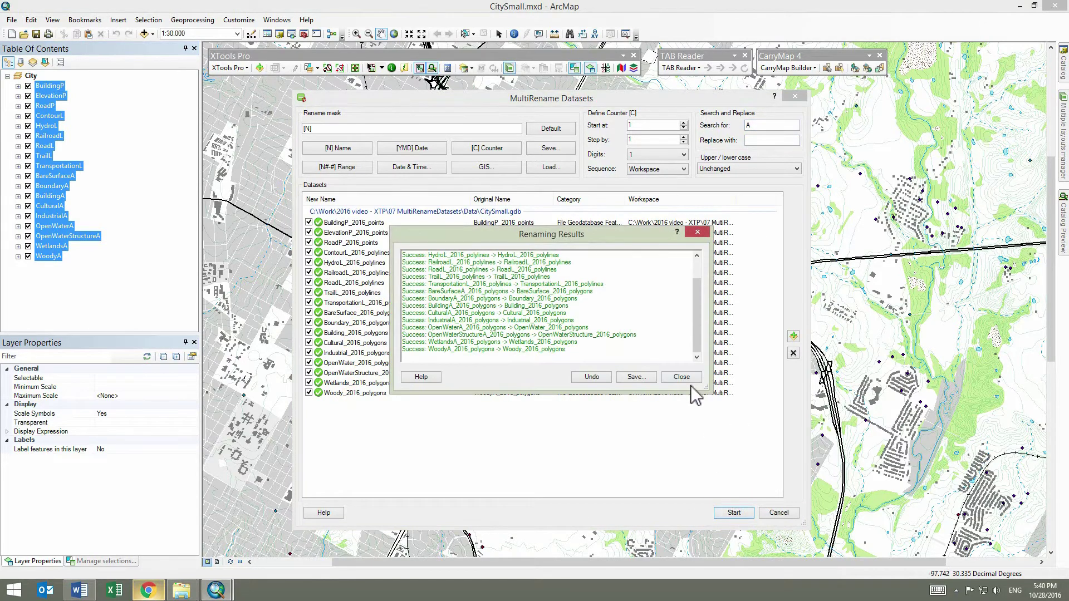
click(682, 377)
Remove the letter P from the dataset names
click(754, 125)
key(BackSpace)
text(P)
click(734, 513)
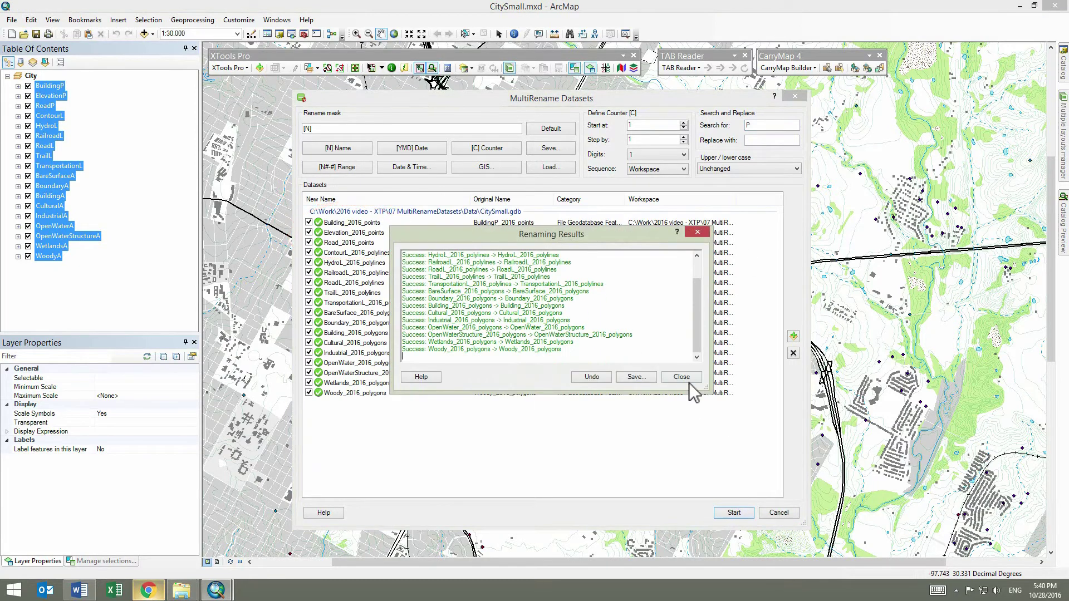
click(684, 379)
Remove the letter L from the dataset names
key(BackSpace)
text(L)
click(733, 512)
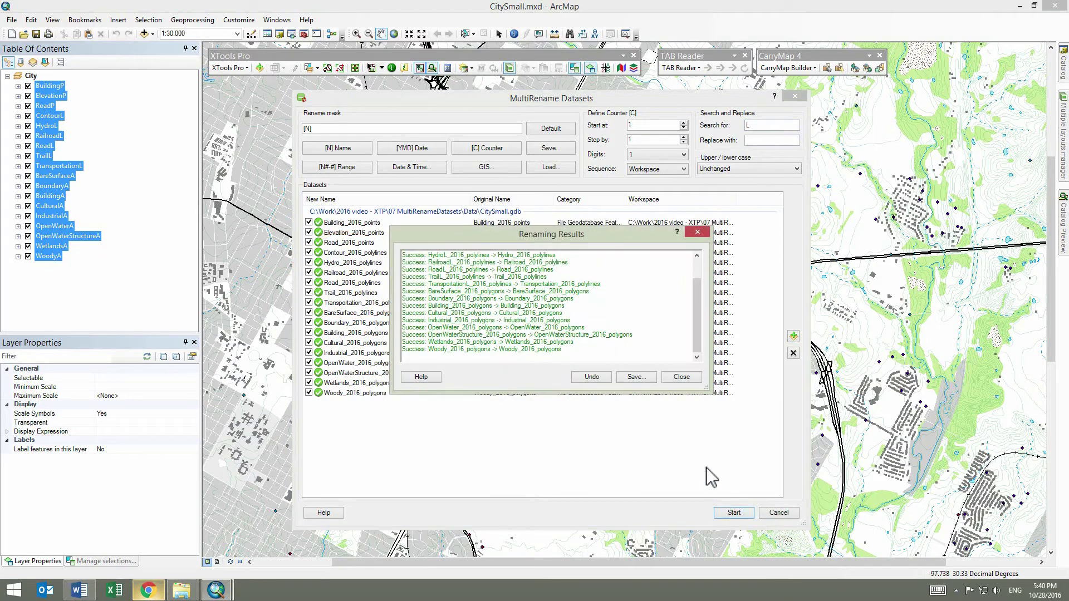
click(688, 379)
click(756, 124)
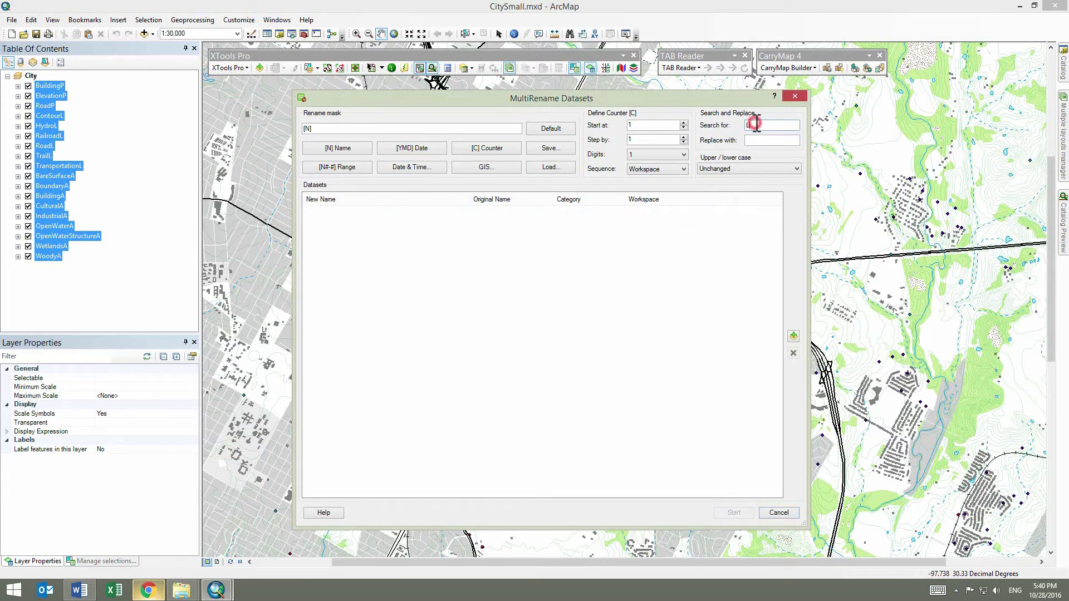
Add the Up_data.gdb and ZOO1.gdb feature classes from the Catalog and load mask.xml
key(BackSpace)
click(1063, 64)
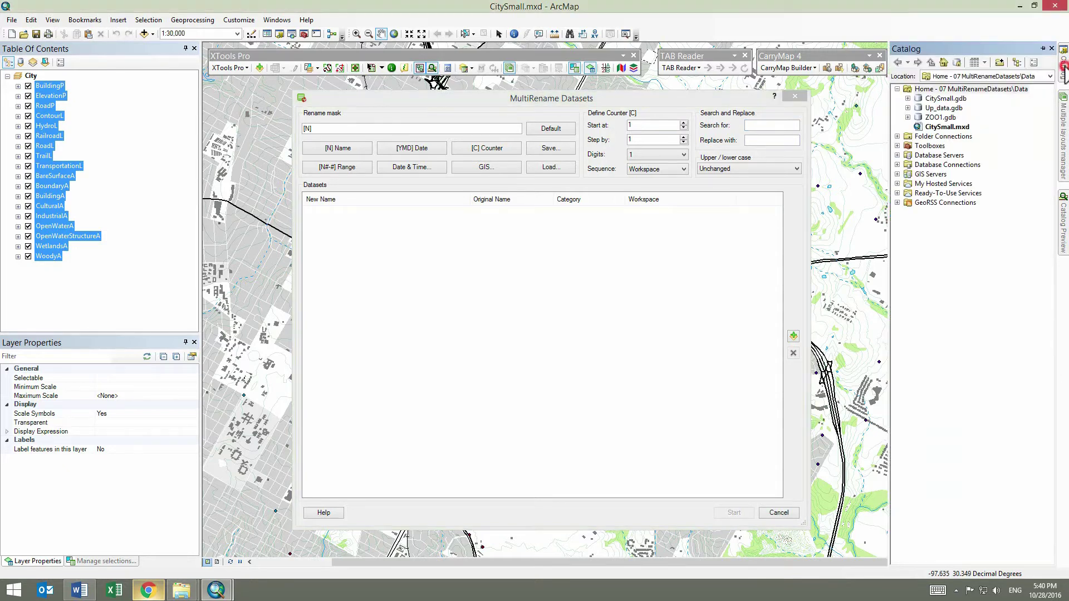
drag(945, 108, 669, 281)
drag(940, 118, 623, 372)
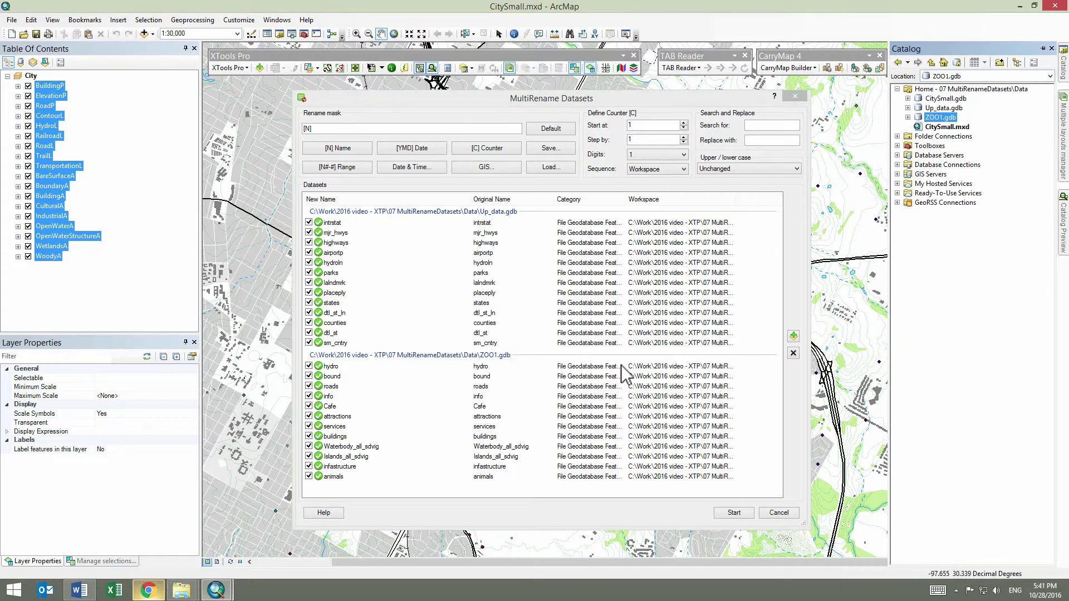
click(549, 167)
double_click(596, 283)
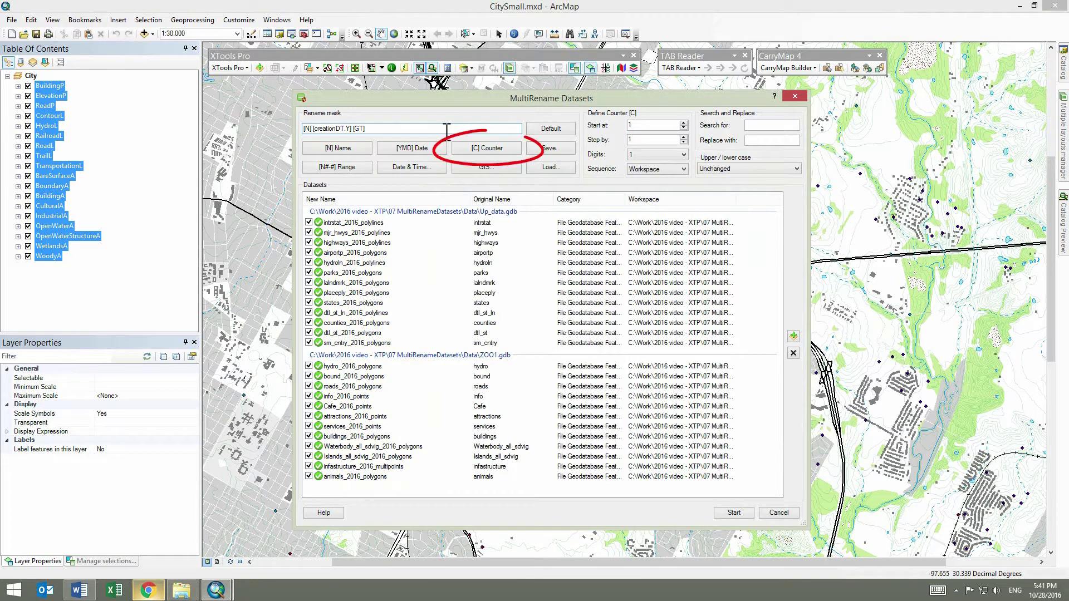
Append a two-digit counter sequenced across all workspaces and rename both geodatabases' datasets
click(474, 147)
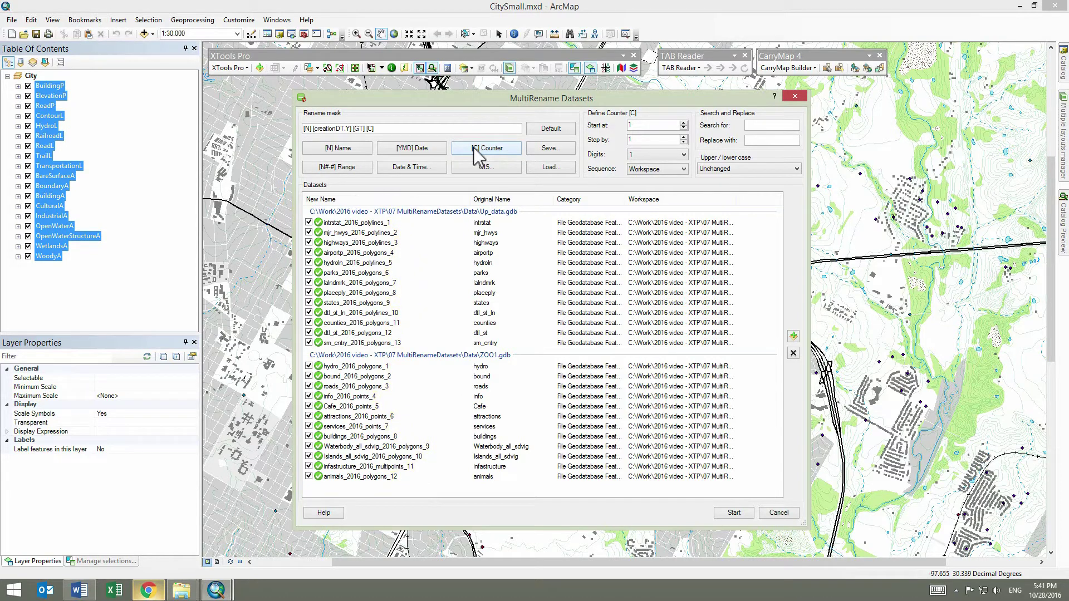
click(657, 154)
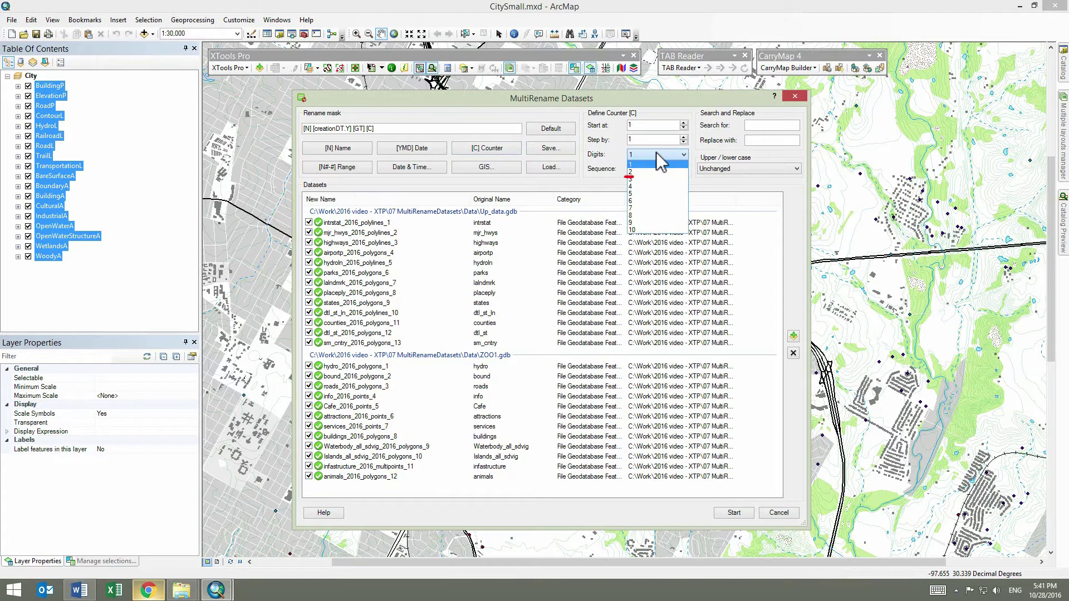
click(657, 172)
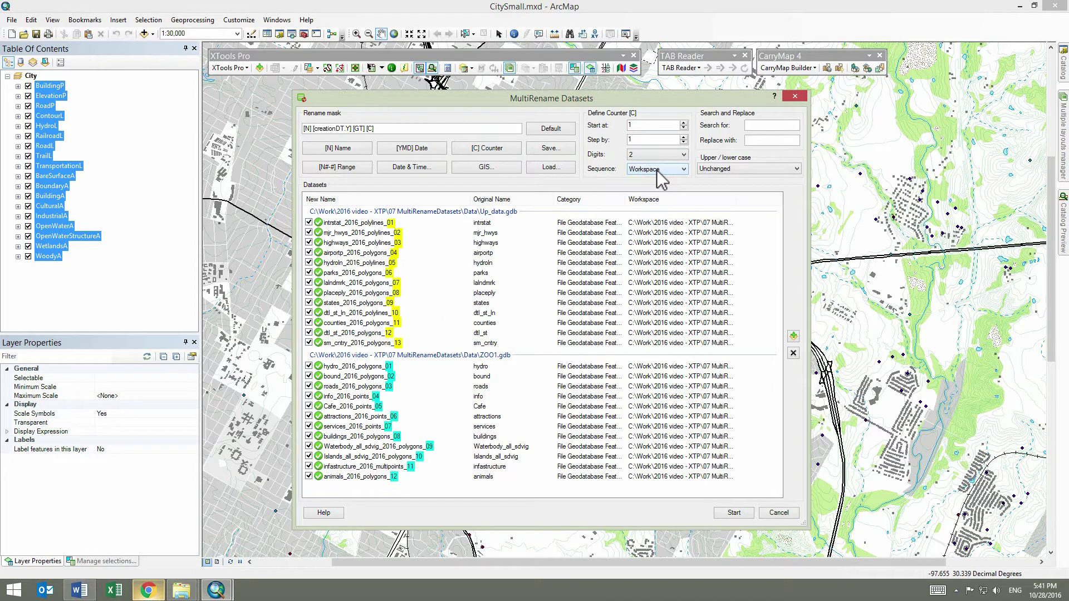
click(657, 170)
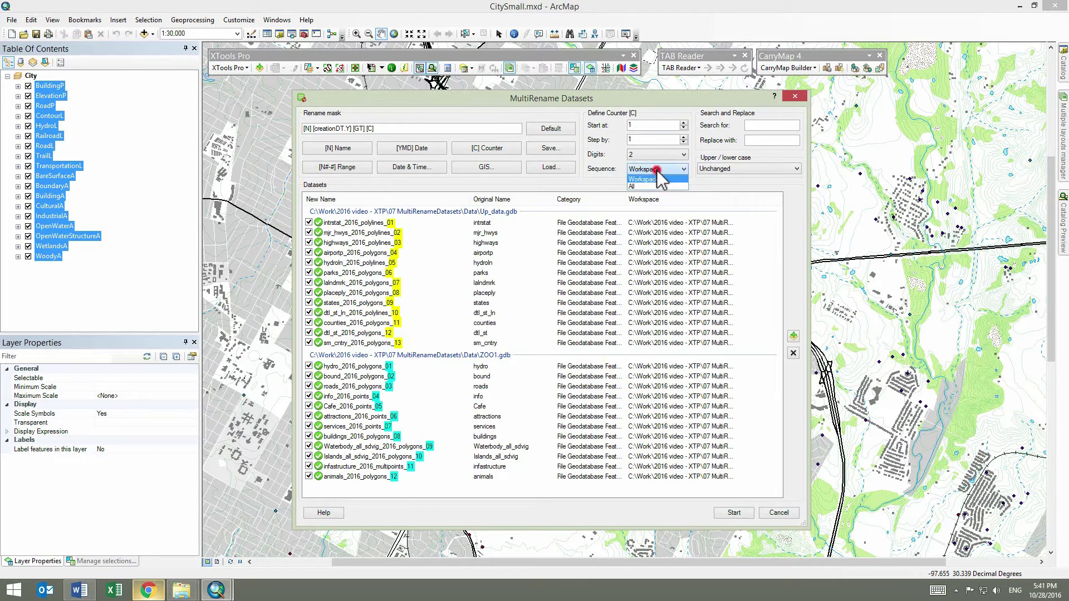
click(657, 187)
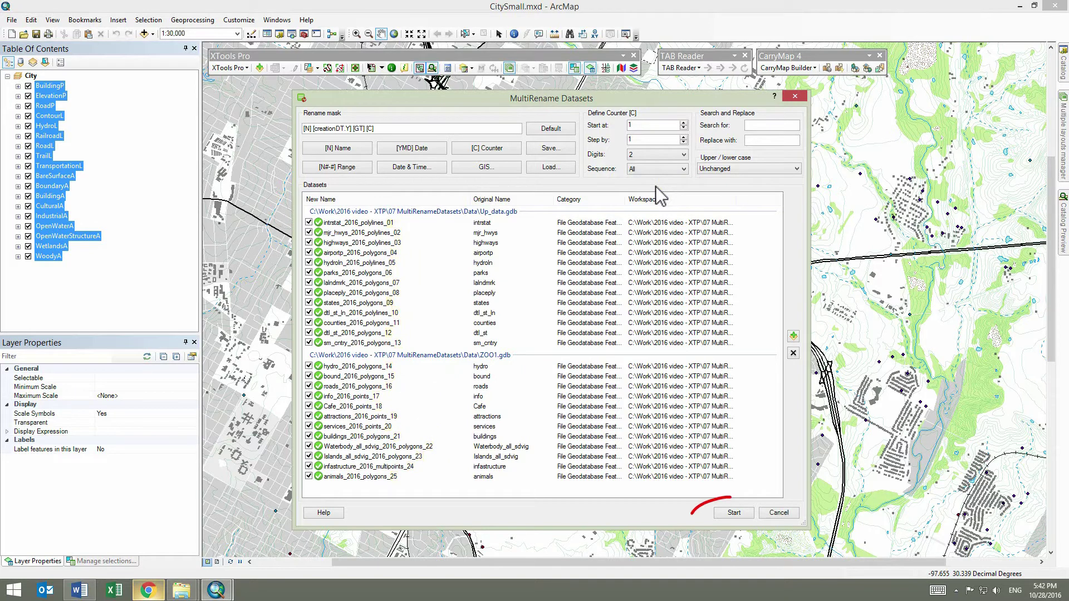
click(736, 515)
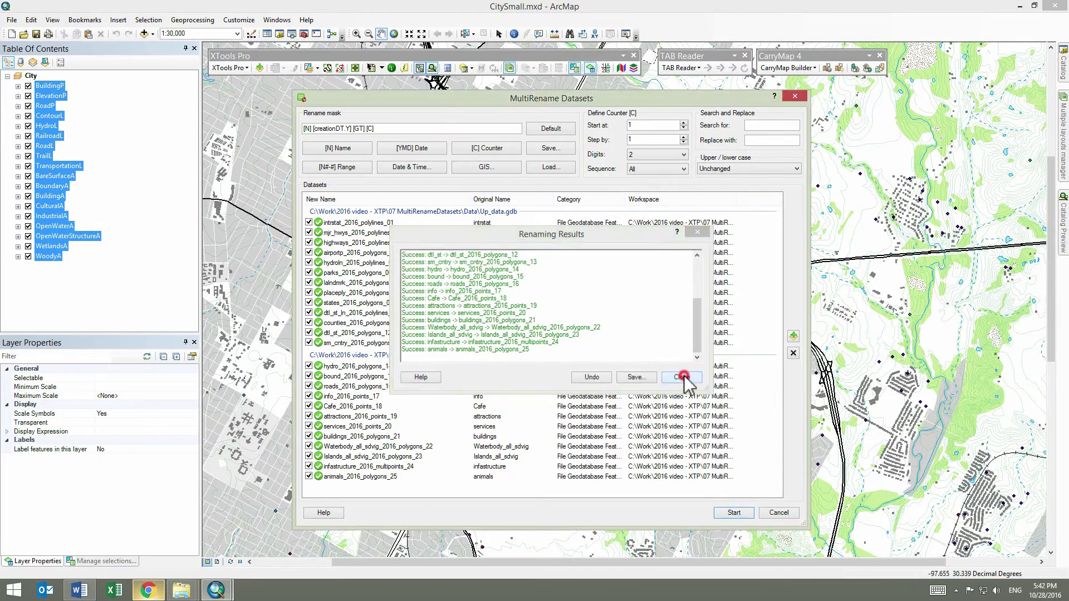
click(681, 376)
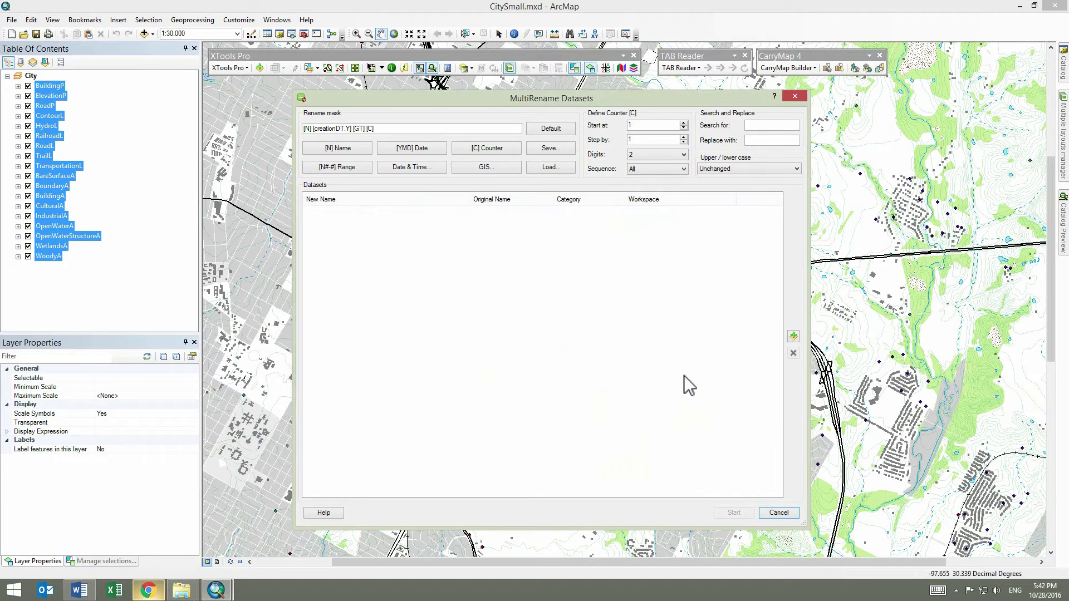
click(45, 86)
right_click(44, 88)
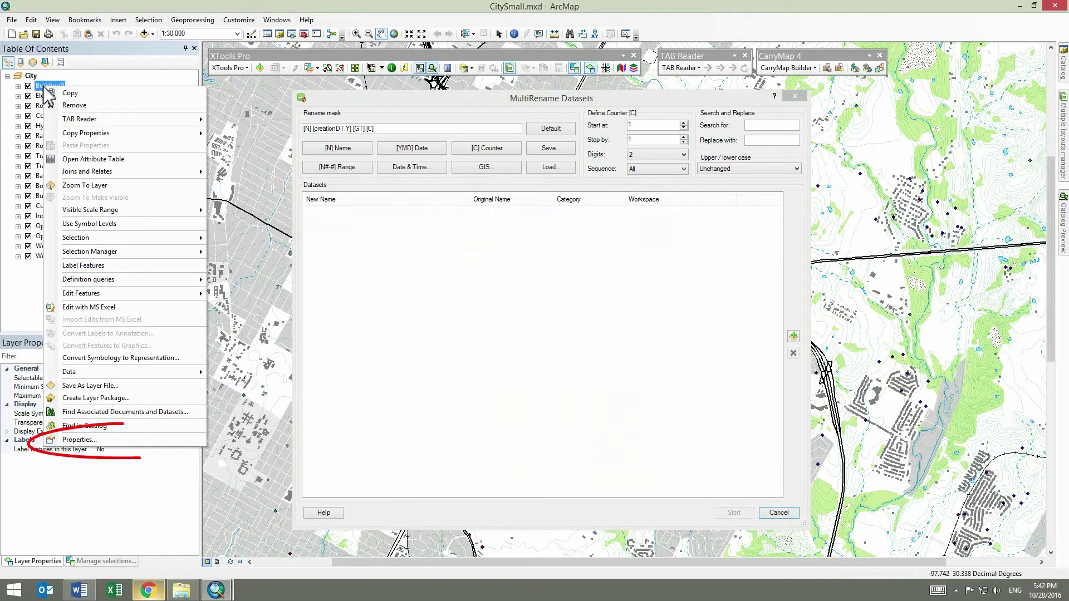
click(138, 440)
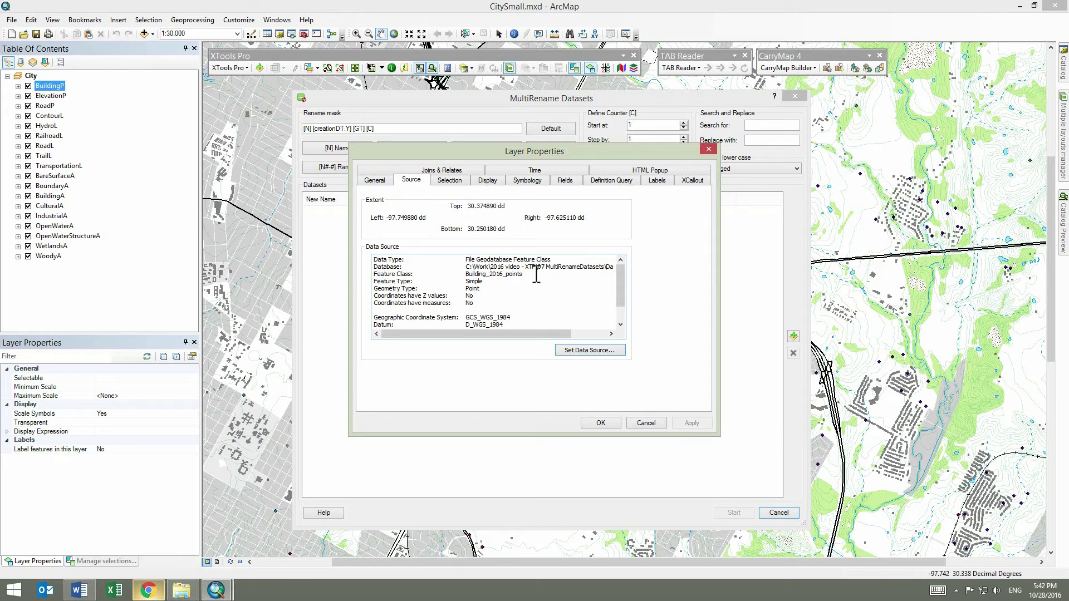
click(645, 422)
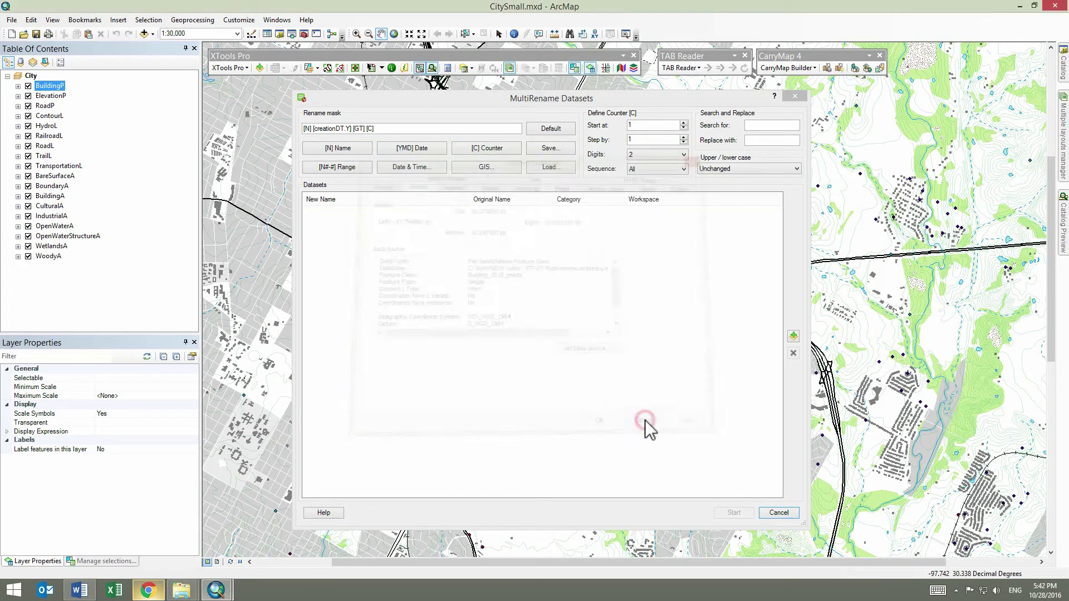